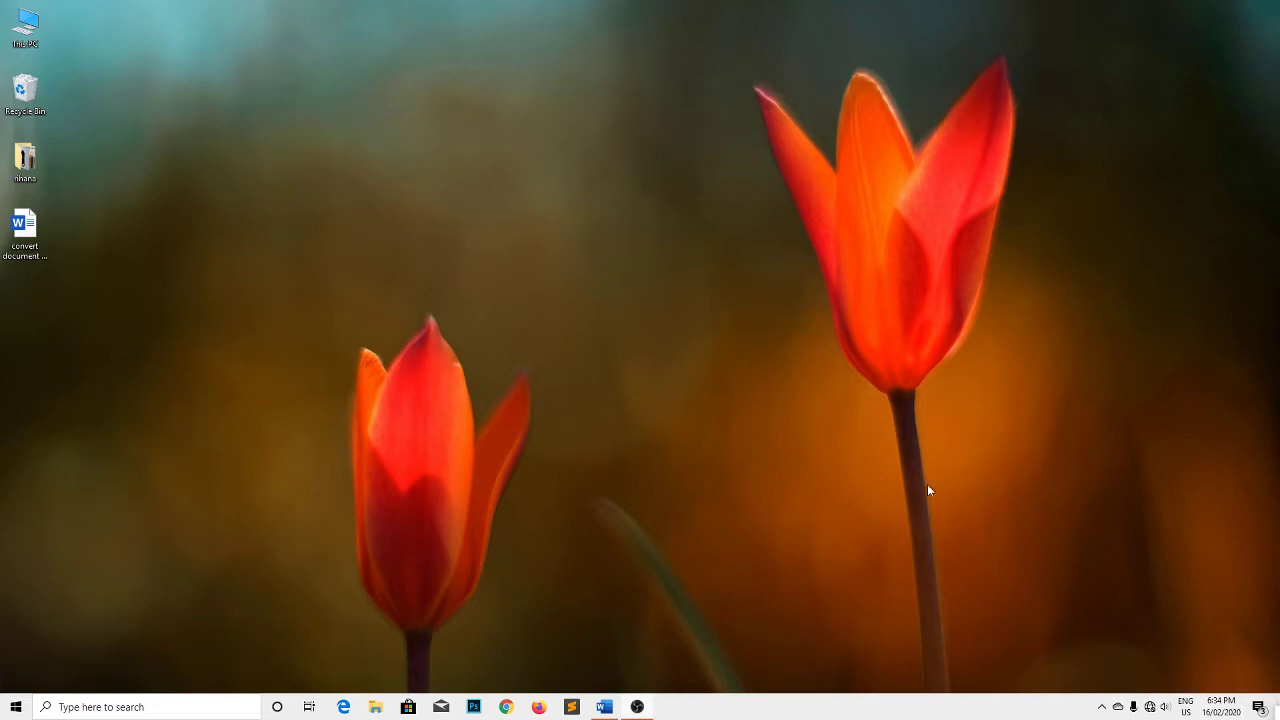
# Bring the Word document forward and review the Introduction and star-shape pages
pyautogui.click(602, 707)
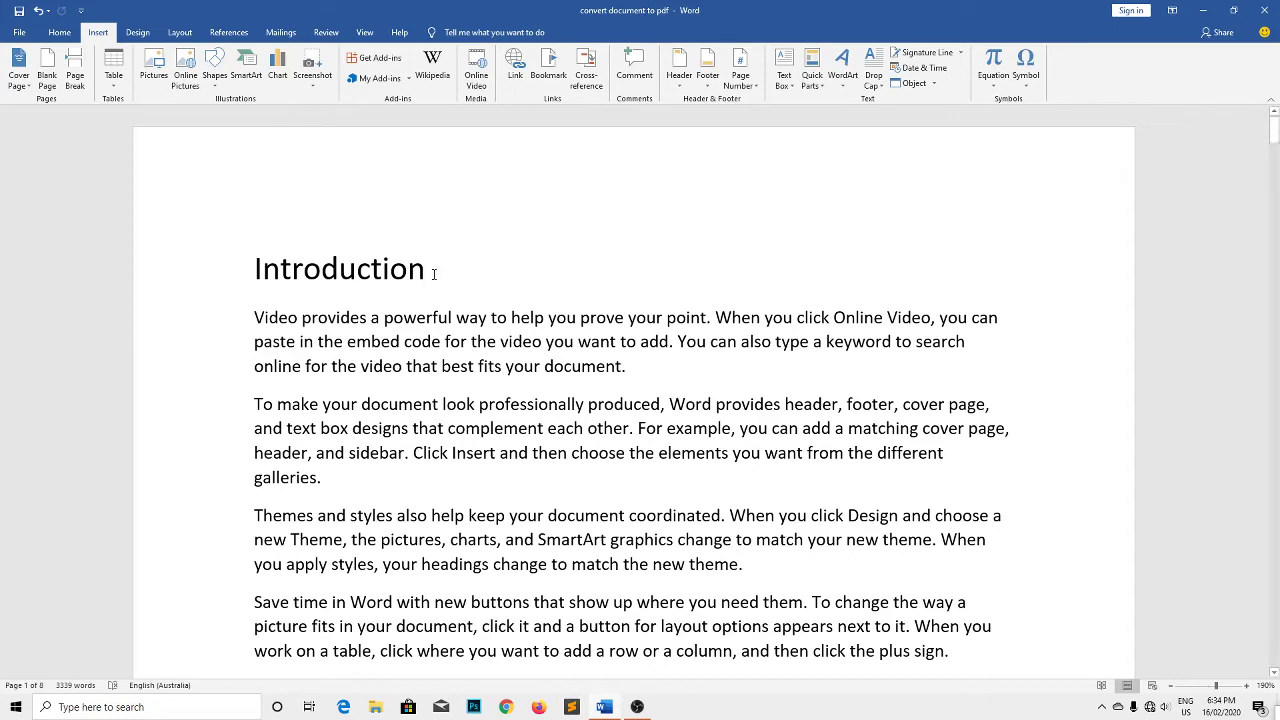
pyautogui.moveTo(445, 267); pyautogui.dragTo(245, 268)
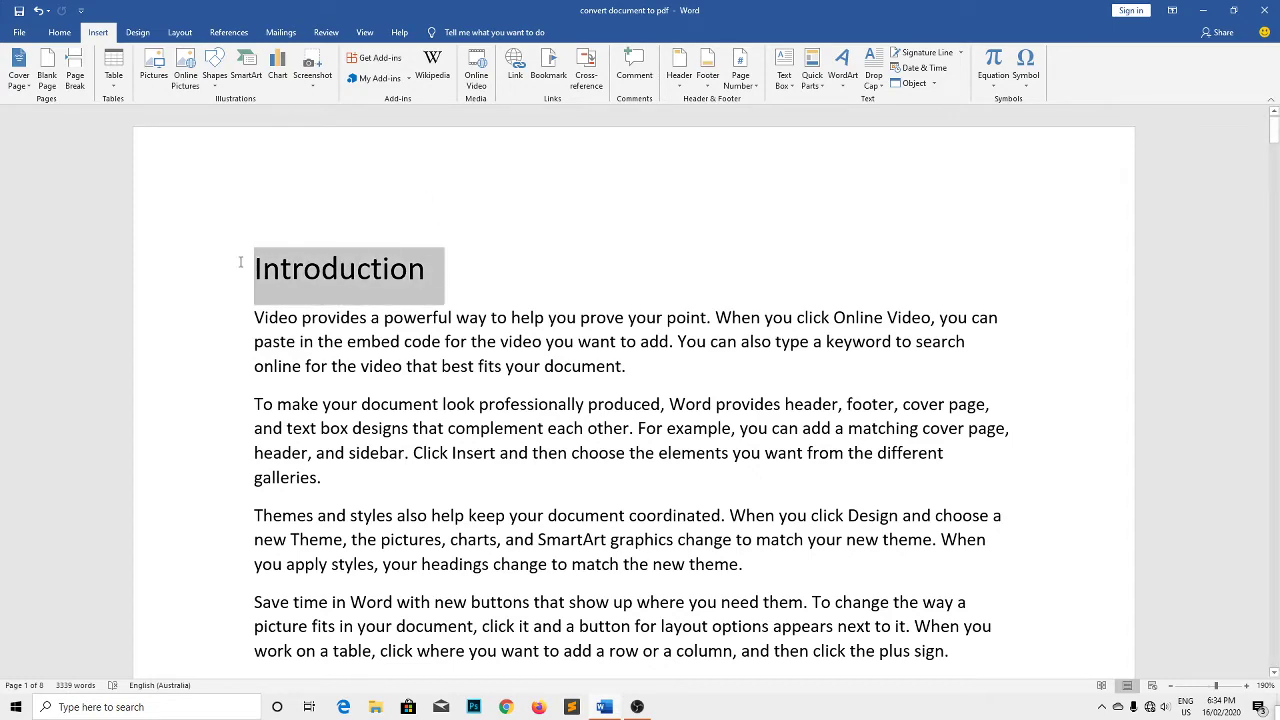
pyautogui.scroll(-1, 470, 385)
pyautogui.click(503, 366)
pyautogui.scroll(-2, 536, 380)
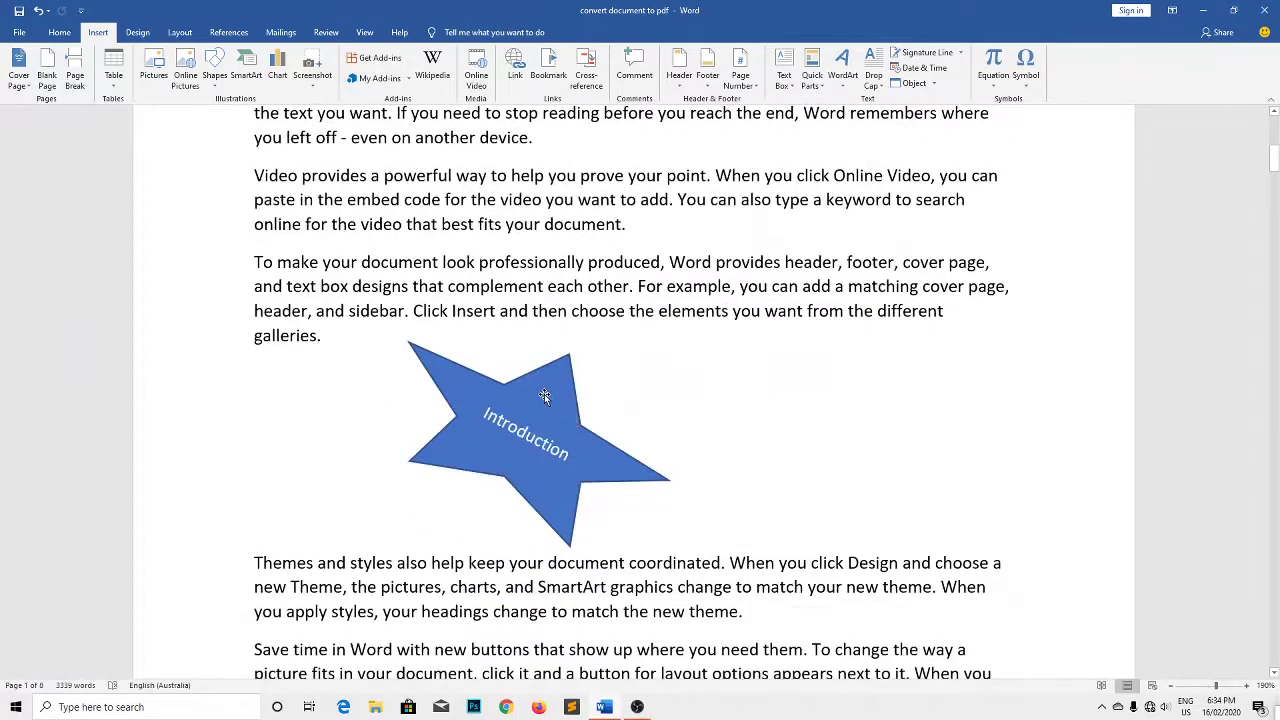
pyautogui.click(544, 393)
pyautogui.click(720, 289)
pyautogui.scroll(-2, 648, 335)
pyautogui.scroll(-2, 640, 332)
pyautogui.scroll(-2, 620, 333)
pyautogui.scroll(-3, 600, 332)
pyautogui.scroll(-2, 570, 329)
pyautogui.scroll(3, 563, 328)
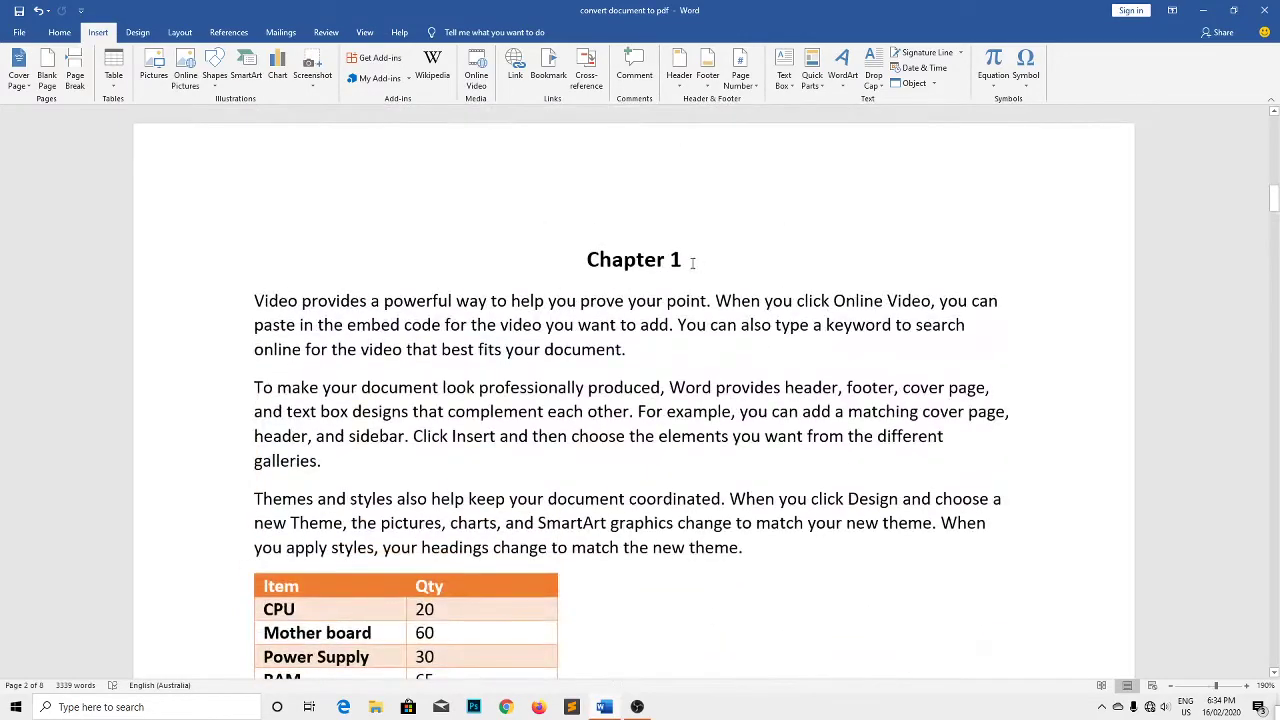
# Past Chapter 1's top/child1/child2 diagram, insert a page break so Chapter 2 starts fresh
pyautogui.moveTo(685, 260); pyautogui.dragTo(578, 260)
pyautogui.click(631, 411)
pyautogui.scroll(-2, 600, 400)
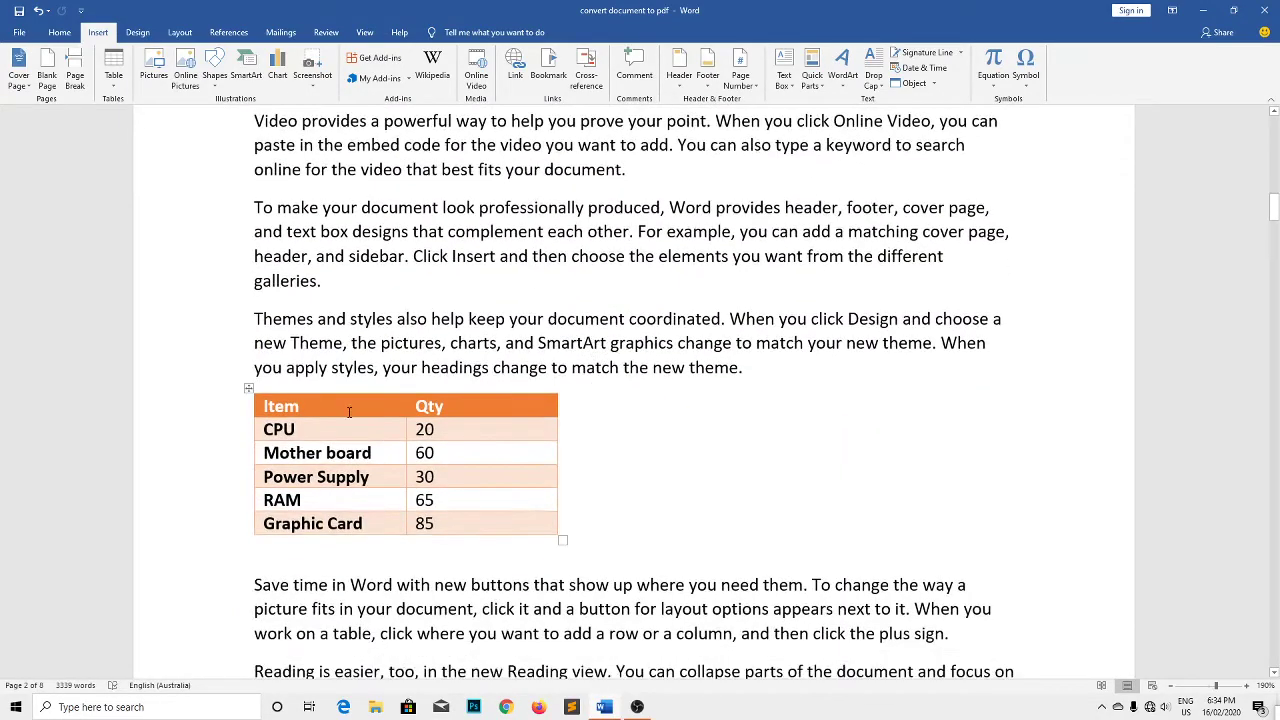
pyautogui.scroll(-3, 470, 340)
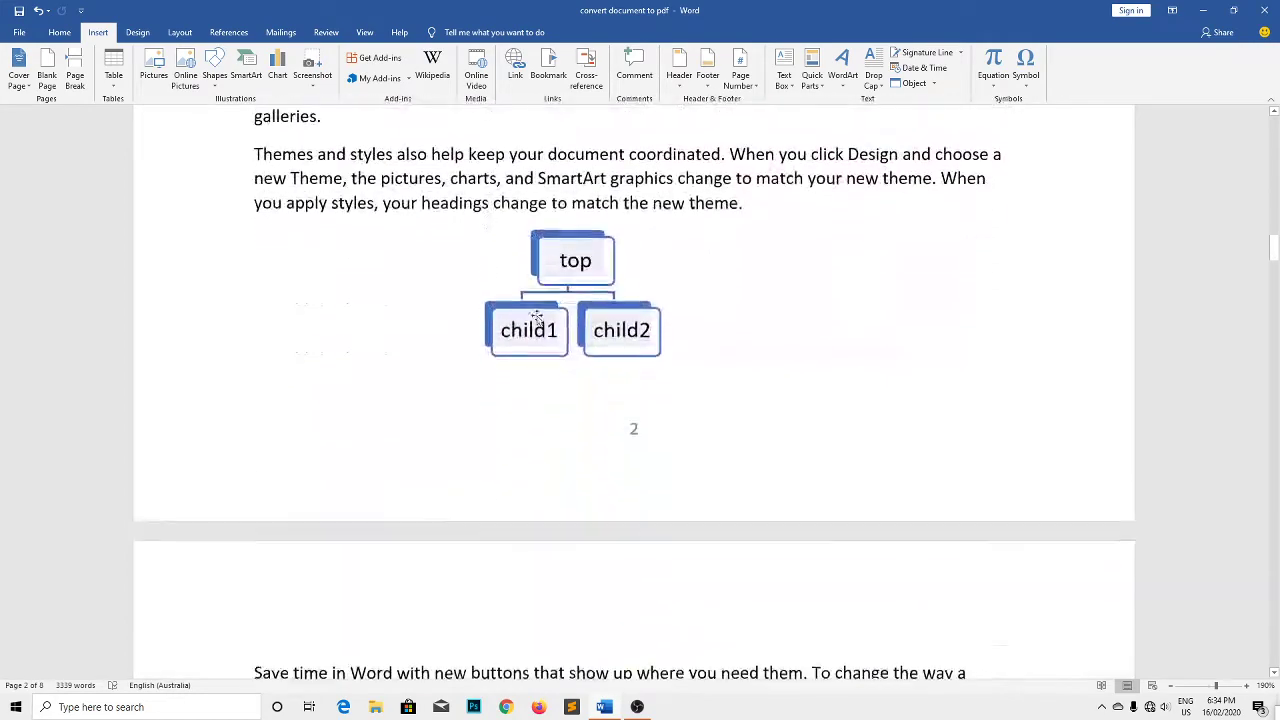
pyautogui.click(598, 259)
pyautogui.scroll(-3, 650, 300)
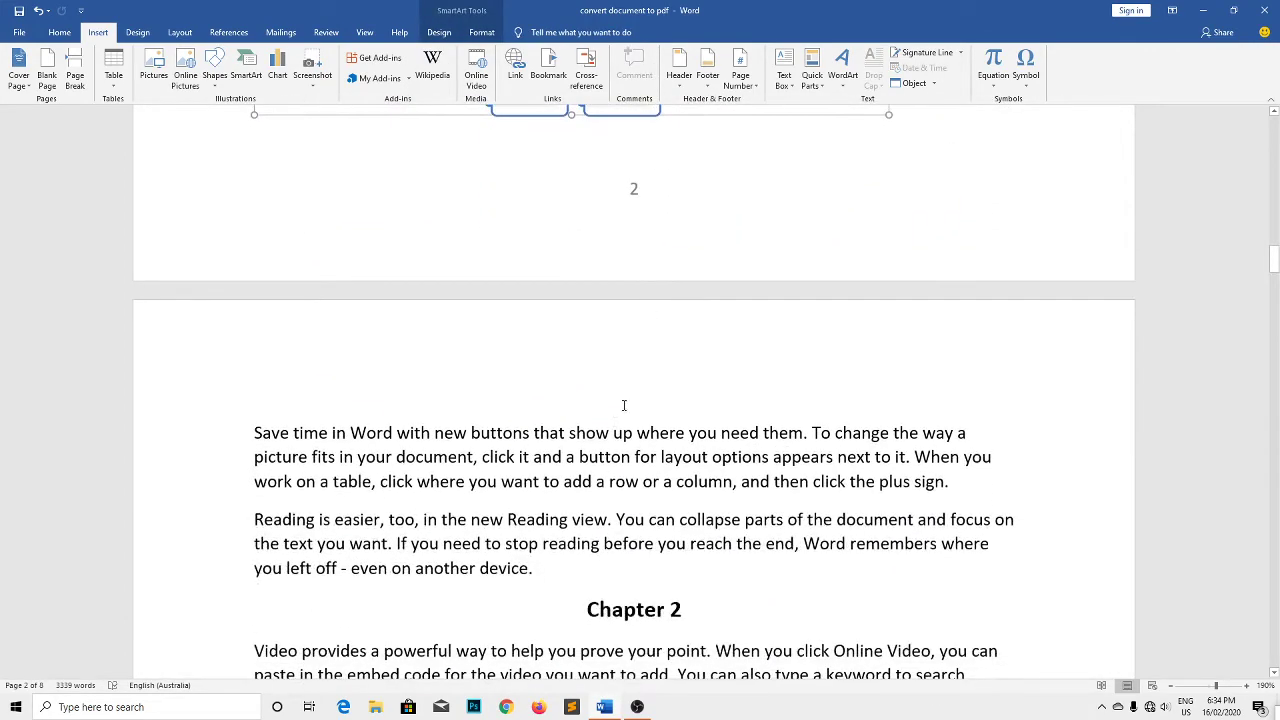
pyautogui.click(607, 432)
pyautogui.scroll(-3, 607, 426)
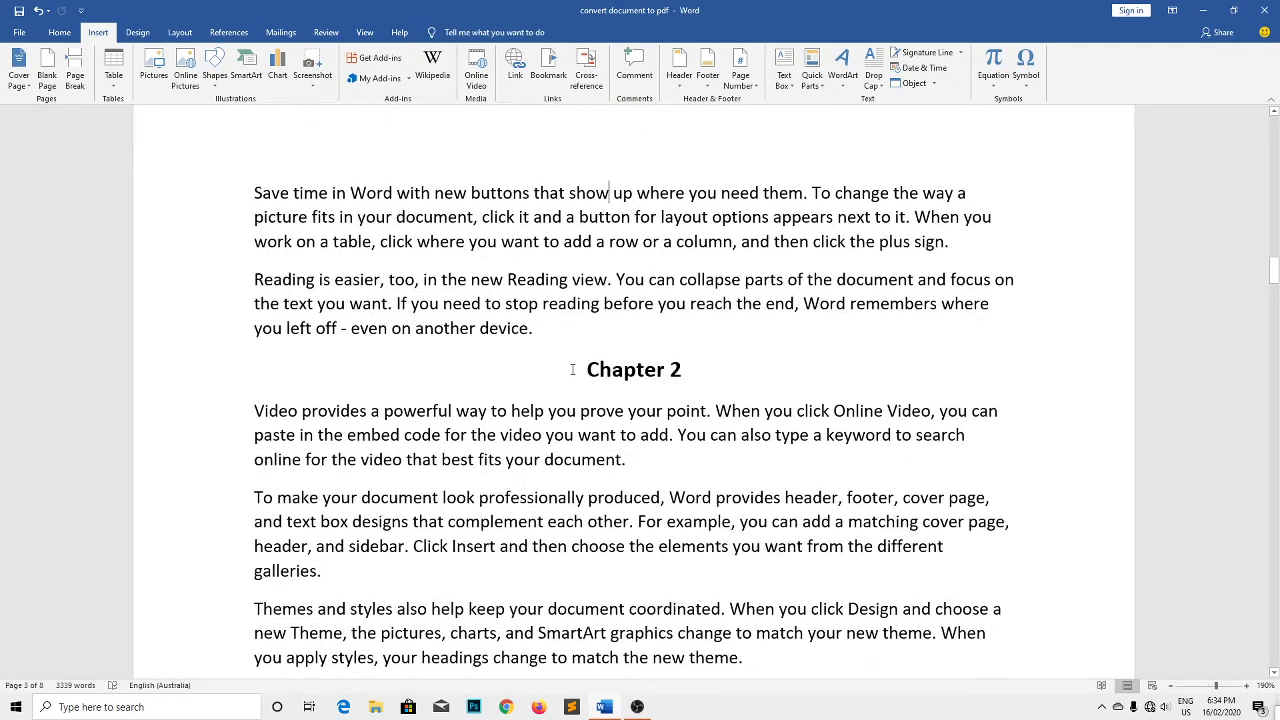
pyautogui.hotkey('ctrl', 'Return')
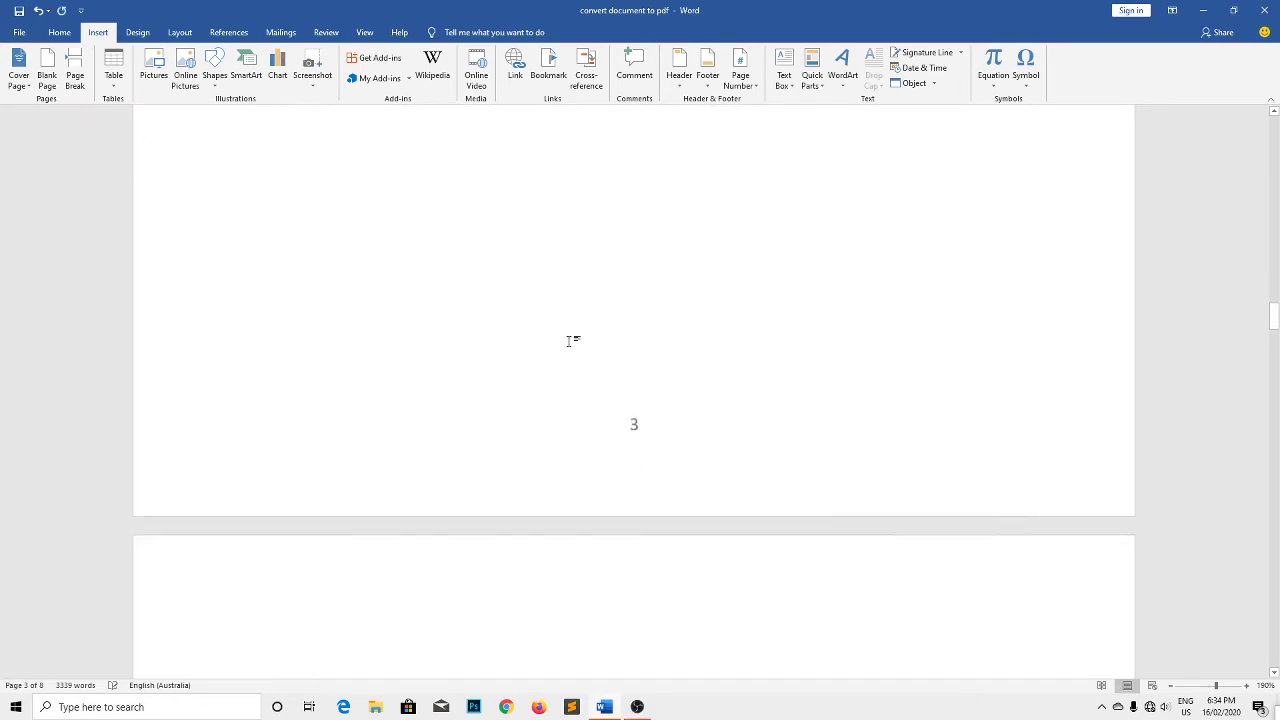
# Delete the CORDONES DE CUERO picture
pyautogui.scroll(-6, 605, 400)
pyautogui.scroll(-4, 605, 397)
pyautogui.scroll(-4, 650, 360)
pyautogui.scroll(-4, 700, 320)
pyautogui.click(718, 310)
pyautogui.scroll(-2, 463, 429)
pyautogui.scroll(-2, 463, 429)
pyautogui.press('Delete')
# Scroll down to the document's final Conclusion page
pyautogui.scroll(-3, 478, 496)
pyautogui.scroll(-5, 478, 496)
pyautogui.scroll(-1, 478, 494)
pyautogui.scroll(-4, 479, 490)
pyautogui.scroll(-5, 478, 488)
pyautogui.scroll(-5, 478, 488)
pyautogui.scroll(-5, 478, 488)
pyautogui.scroll(-5, 478, 488)
pyautogui.scroll(-5, 478, 488)
pyautogui.scroll(-5, 478, 488)
pyautogui.scroll(-3, 475, 470)
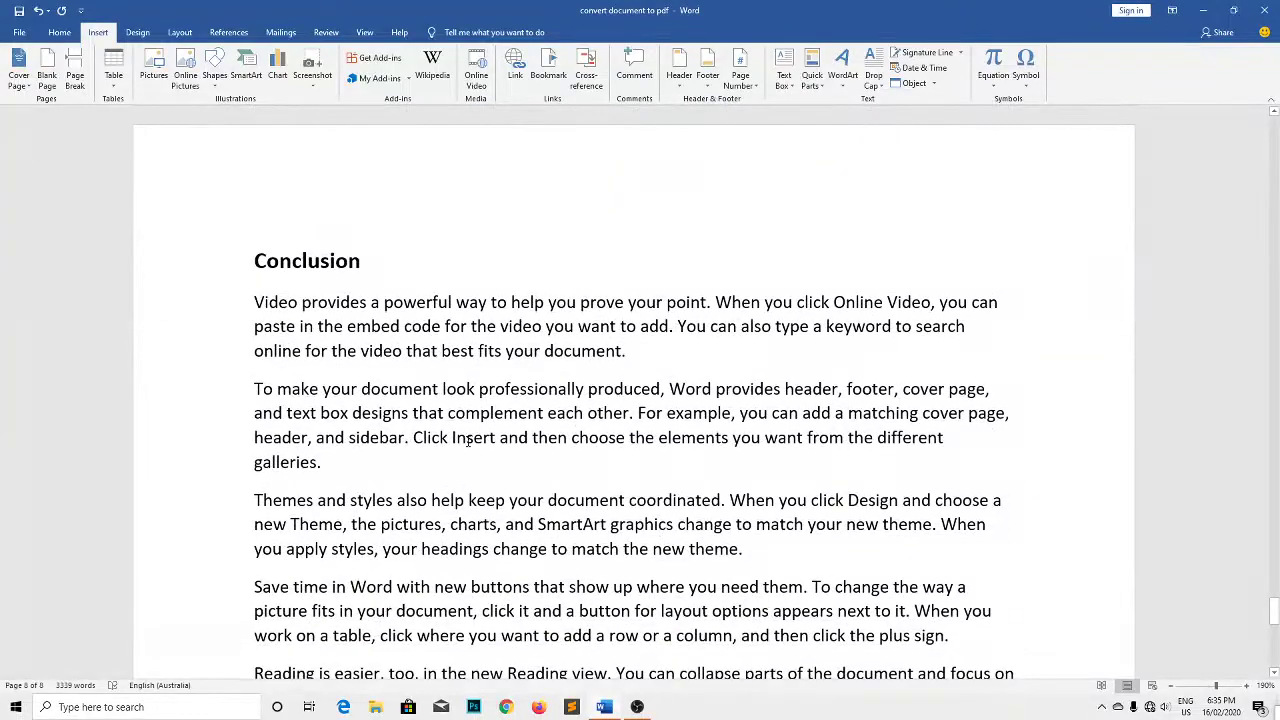
# Paste the copied paragraphs after 'device.' at the end of page 7's Reading paragraph
pyautogui.scroll(3, 470, 449)
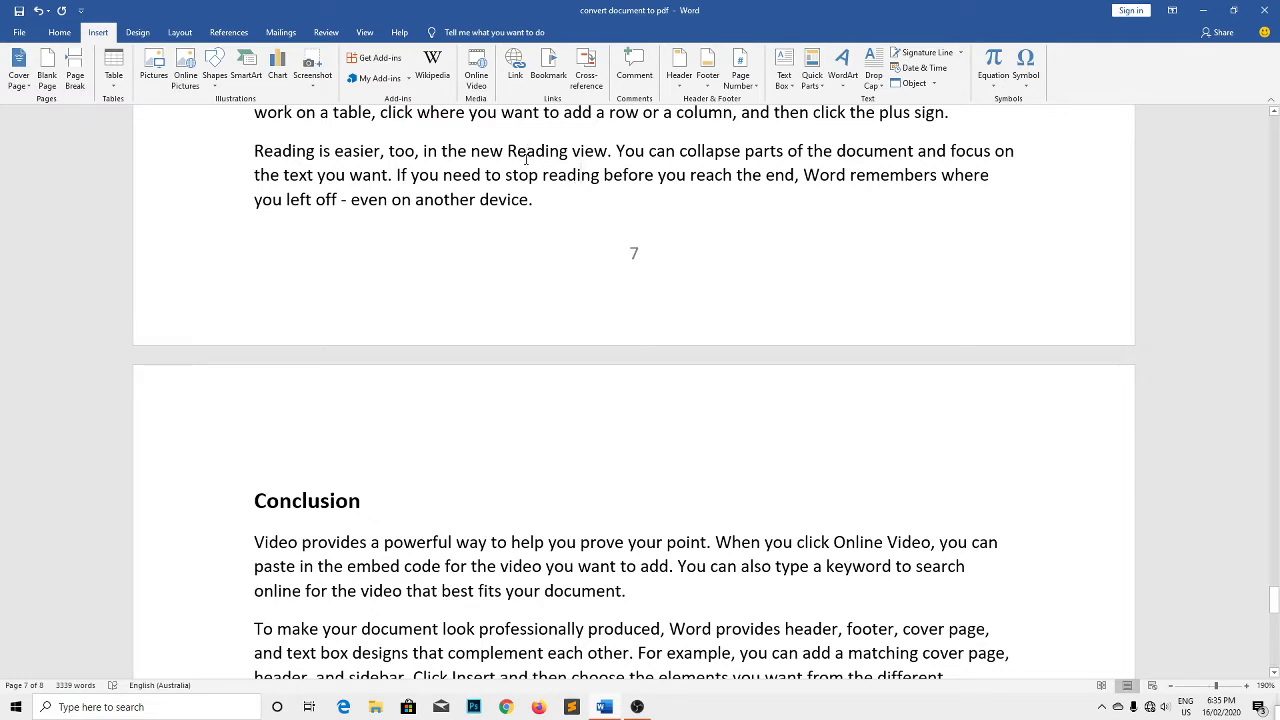
pyautogui.scroll(1, 528, 155)
pyautogui.click(581, 210)
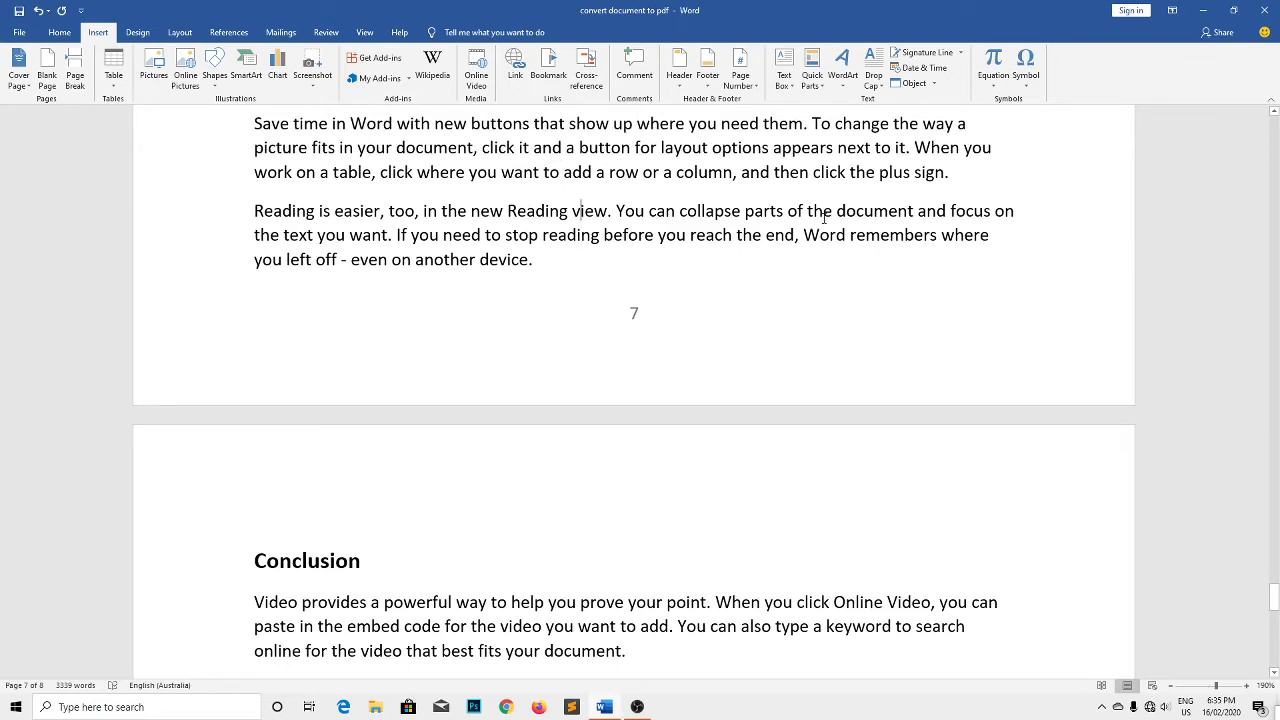
pyautogui.click(965, 176)
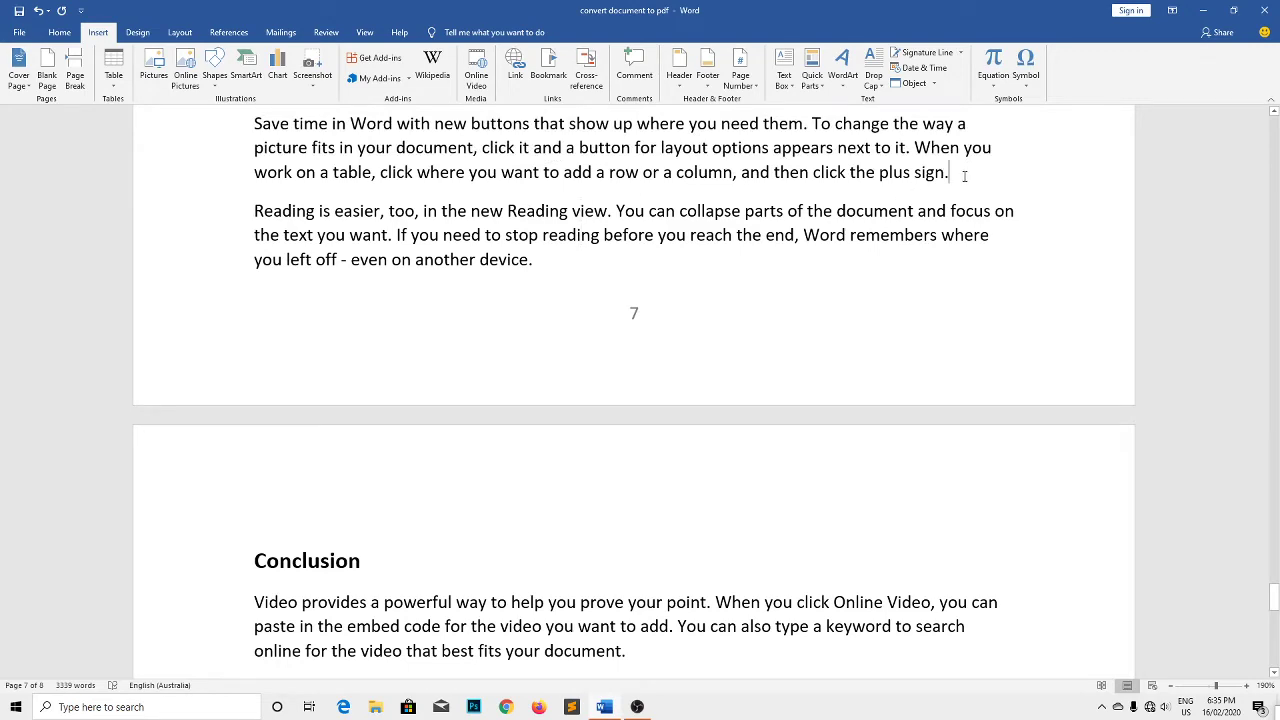
pyautogui.click(591, 259)
pyautogui.hotkey('ctrl', 'v')
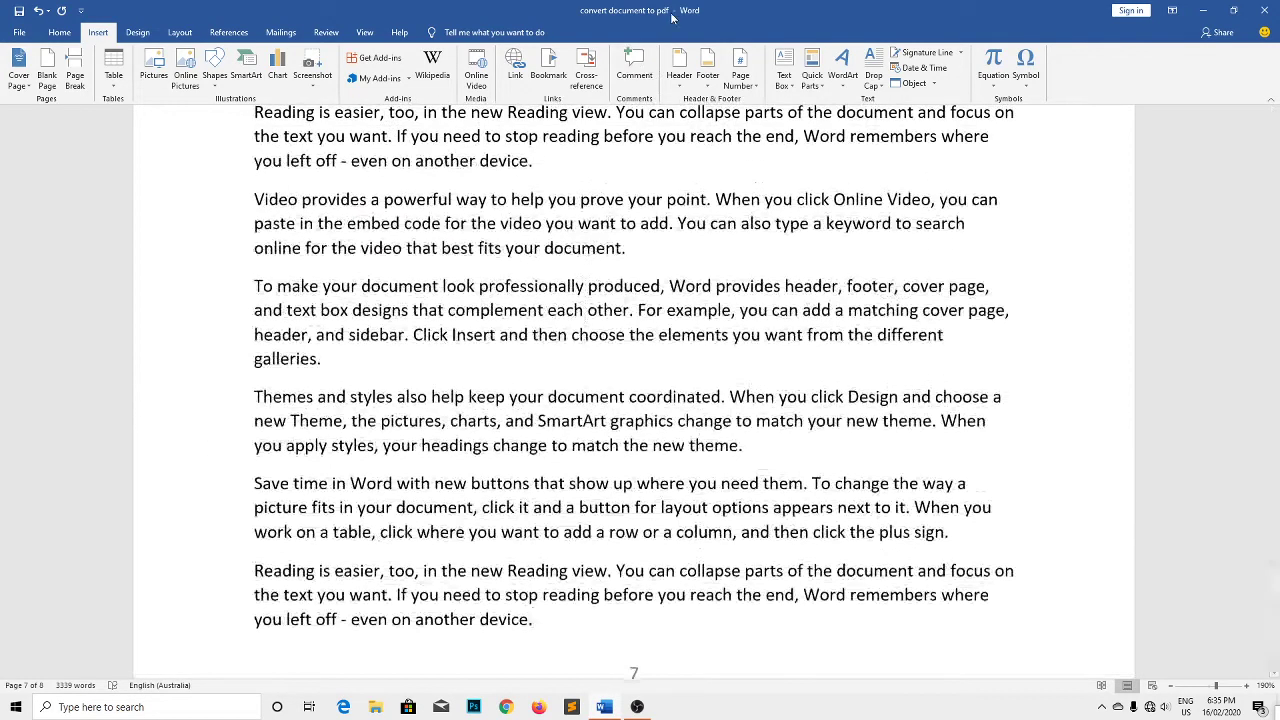
pyautogui.click(635, 334)
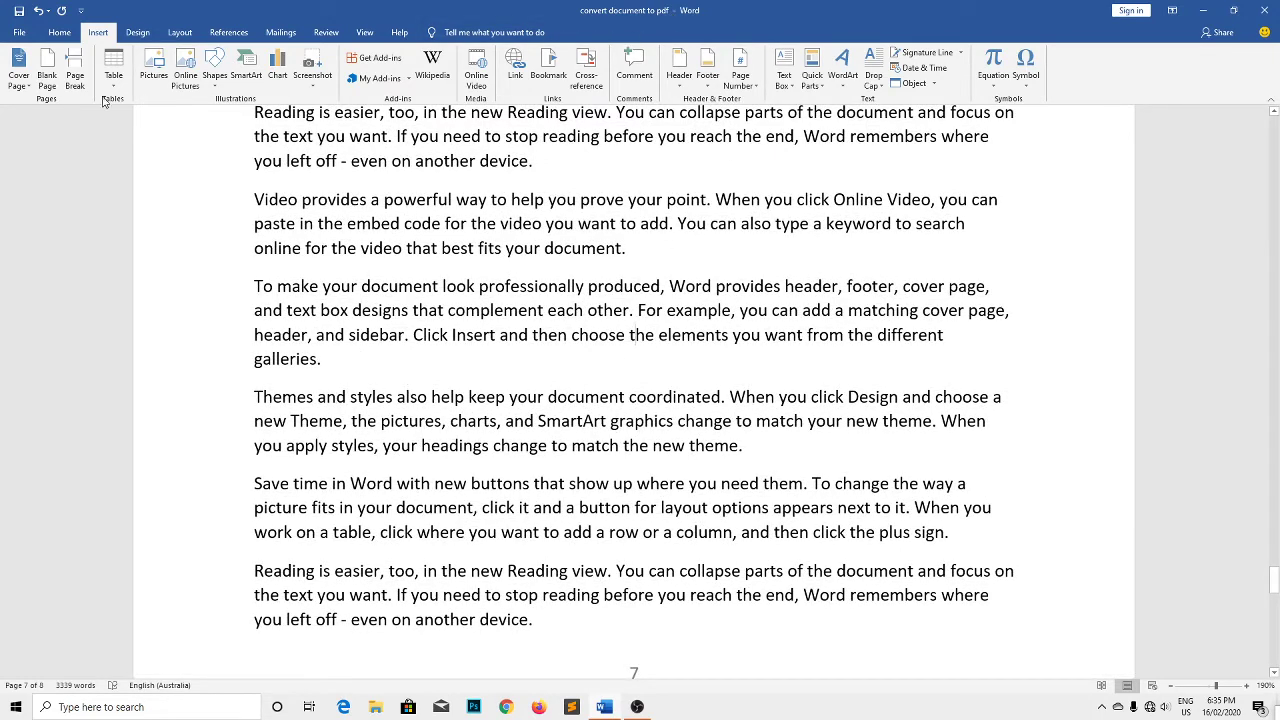
# Open Save As on the Desktop folder, ready to rename 'convert document to pdf'
pyautogui.click(20, 34)
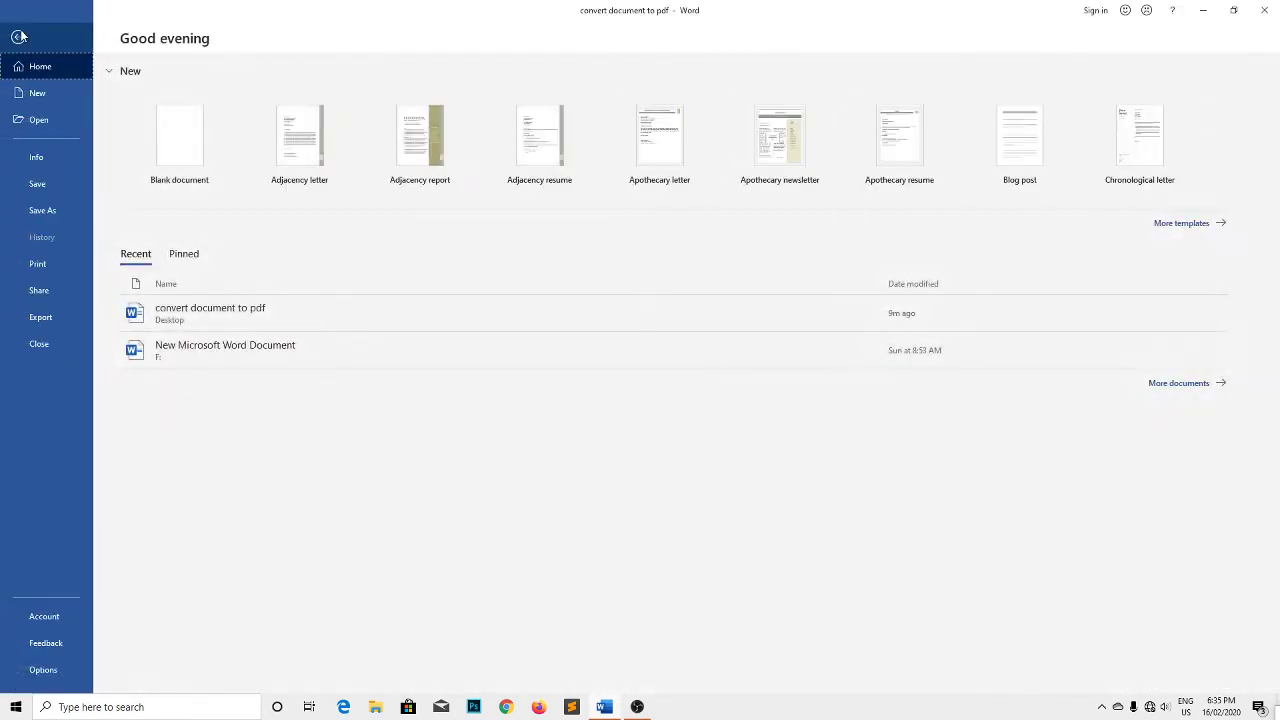
pyautogui.click(43, 212)
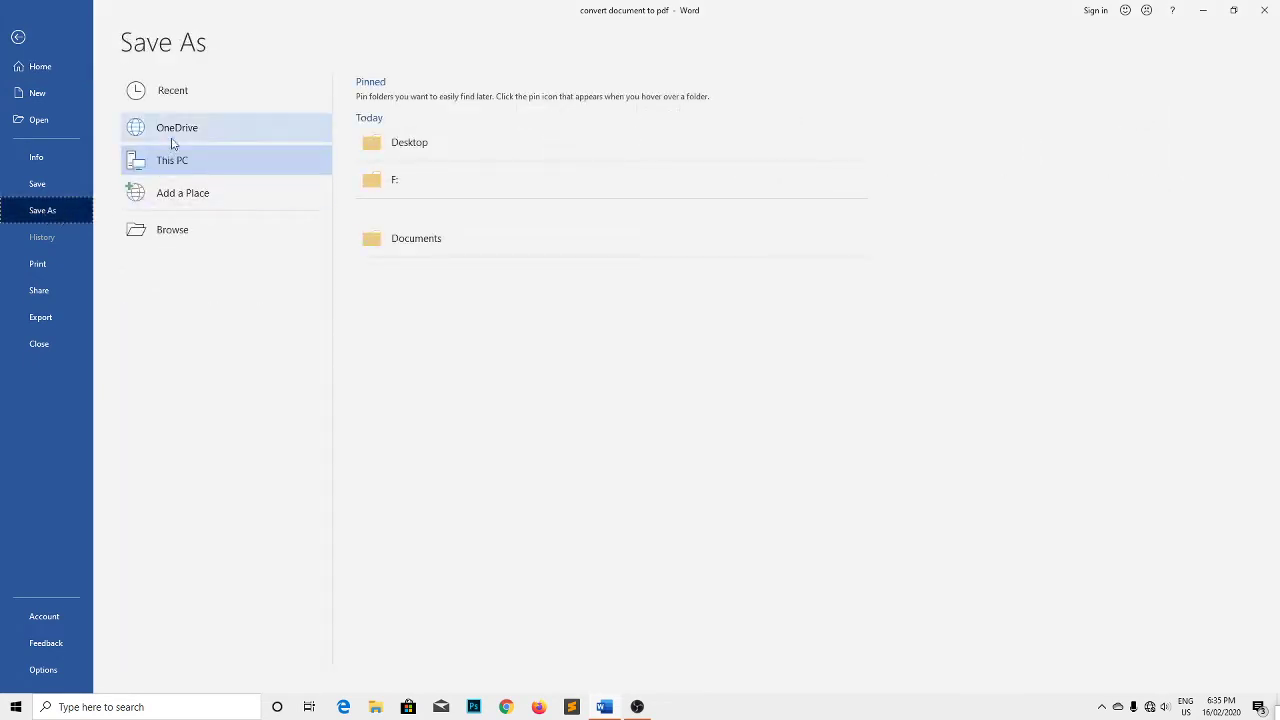
pyautogui.click(408, 144)
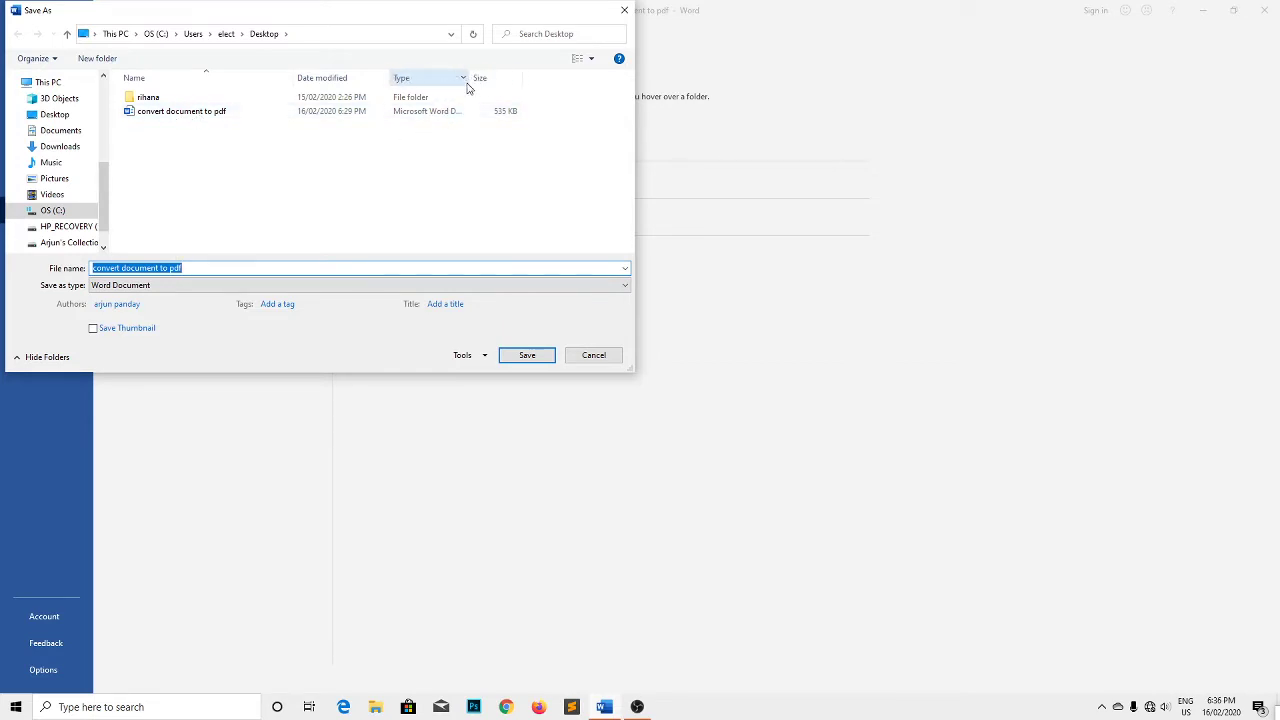
pyautogui.click(434, 111)
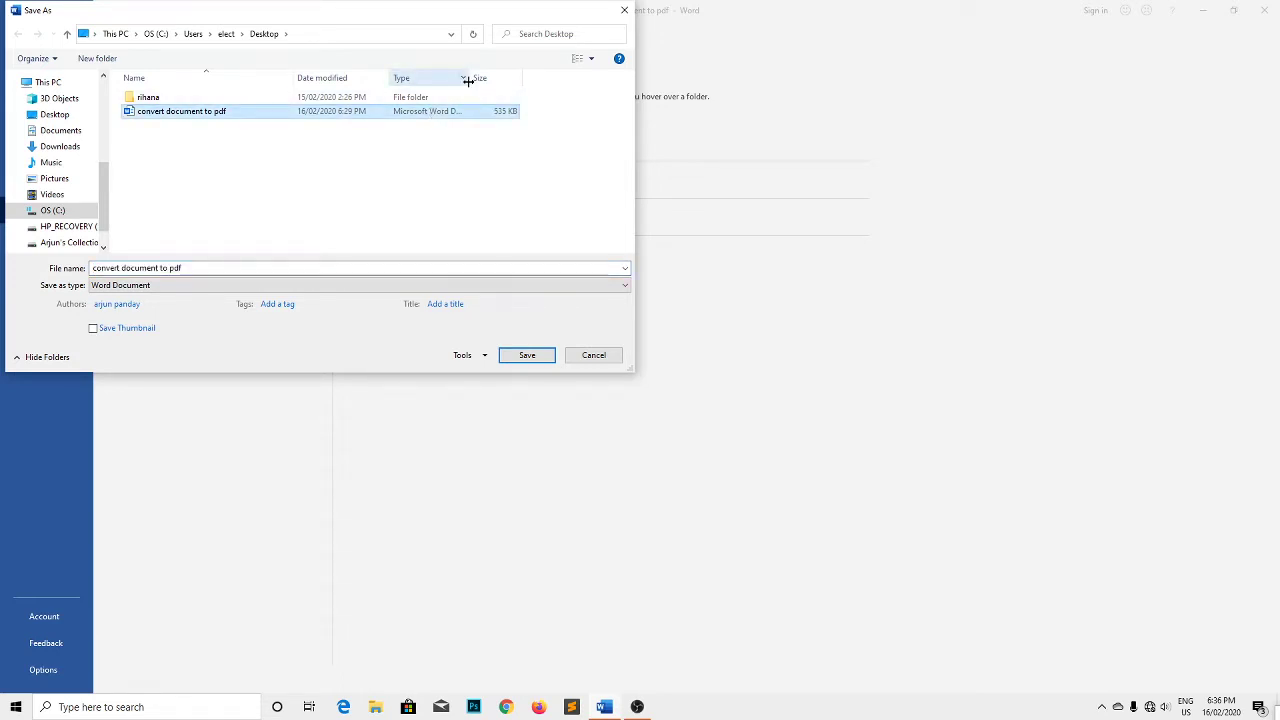
pyautogui.moveTo(468, 81); pyautogui.dragTo(524, 80)
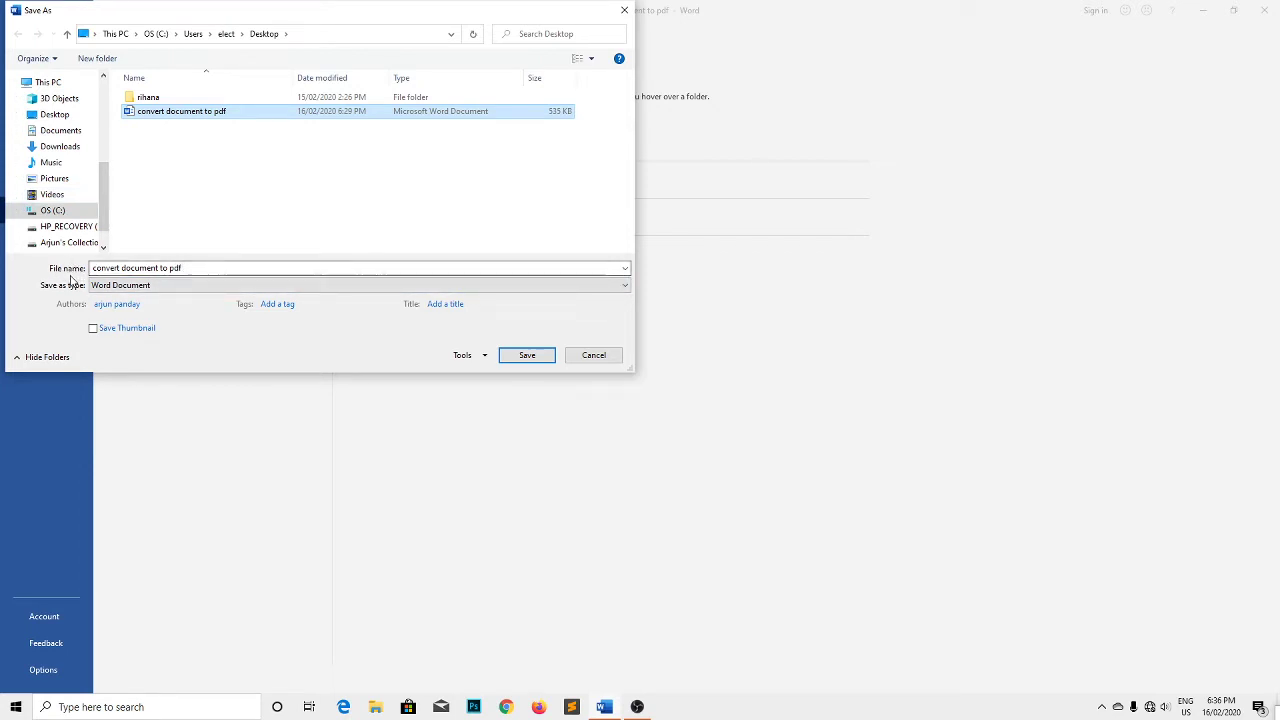
pyautogui.click(150, 268)
# Name the copy 'mybook' and set its file type to PDF
pyautogui.hotkey('ctrl', 'a')
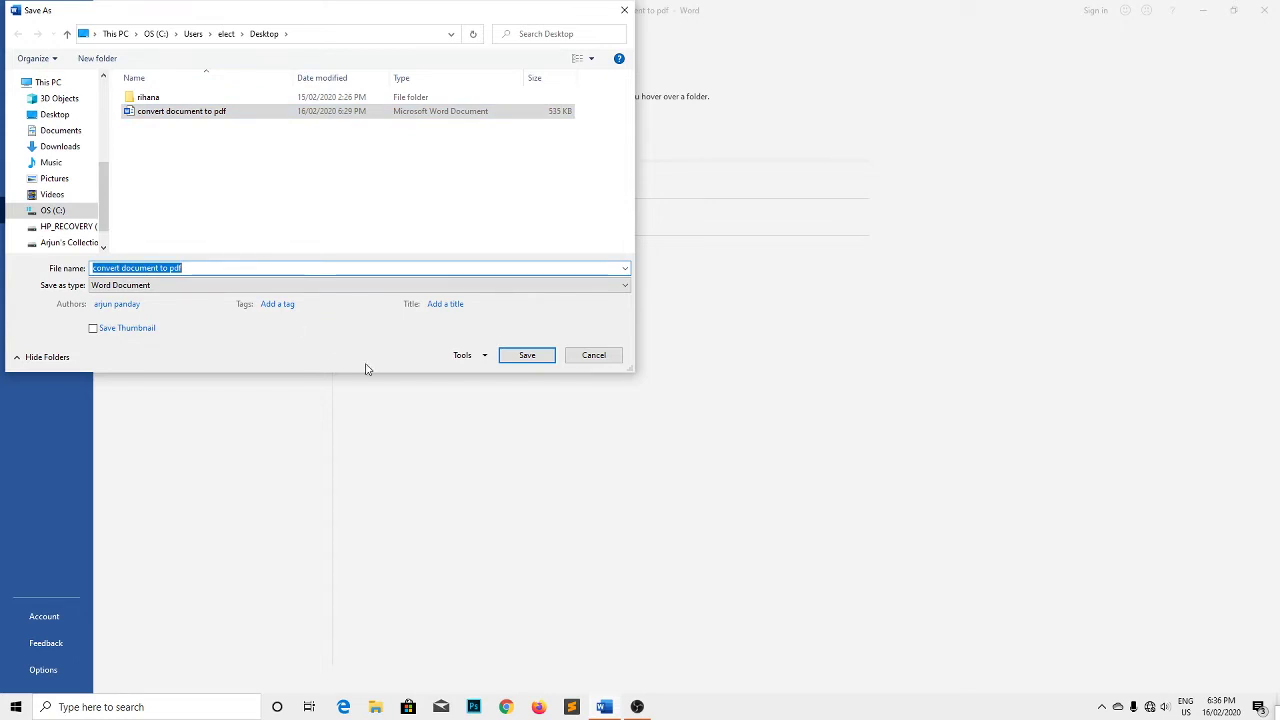
pyautogui.write('my')
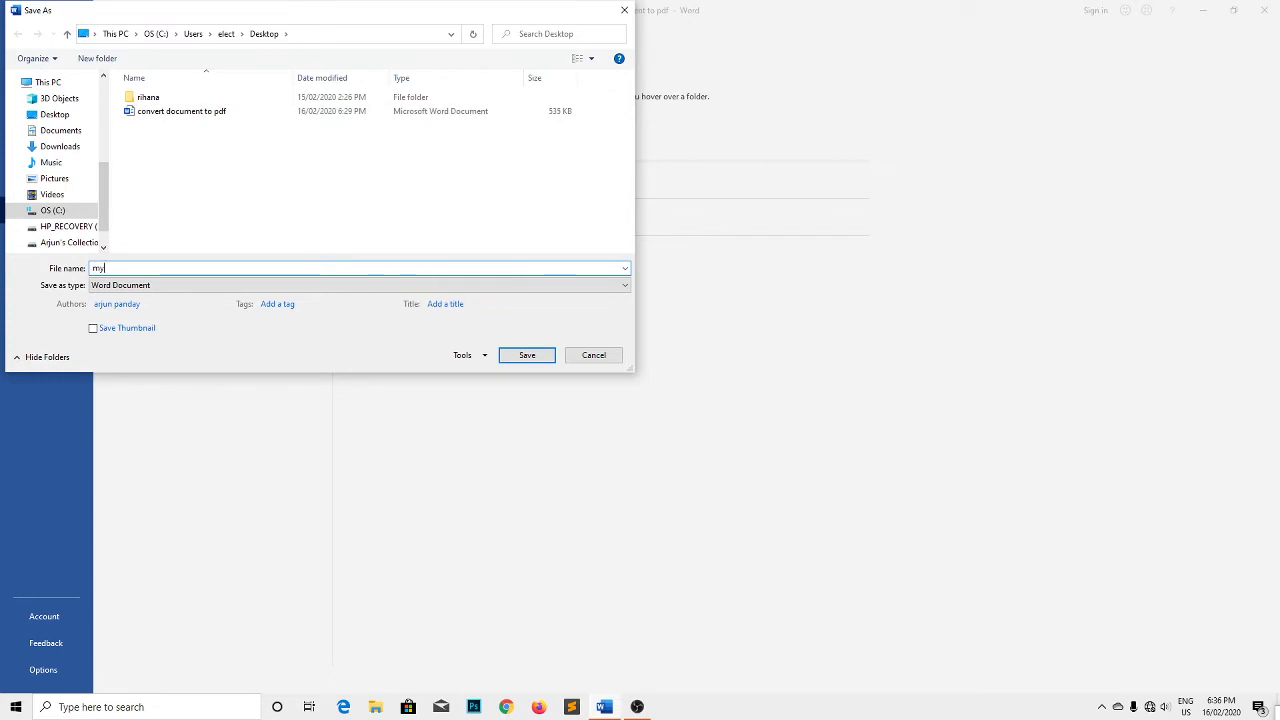
pyautogui.write('book')
pyautogui.click(626, 287)
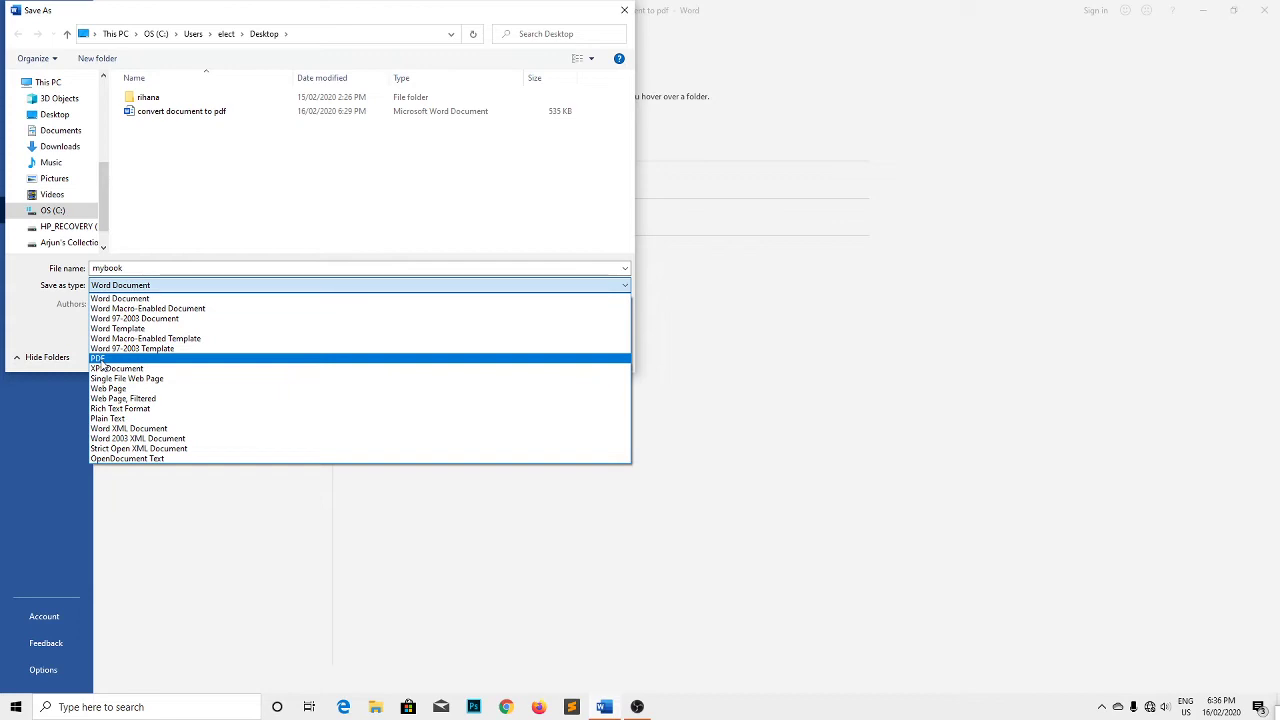
pyautogui.click(101, 359)
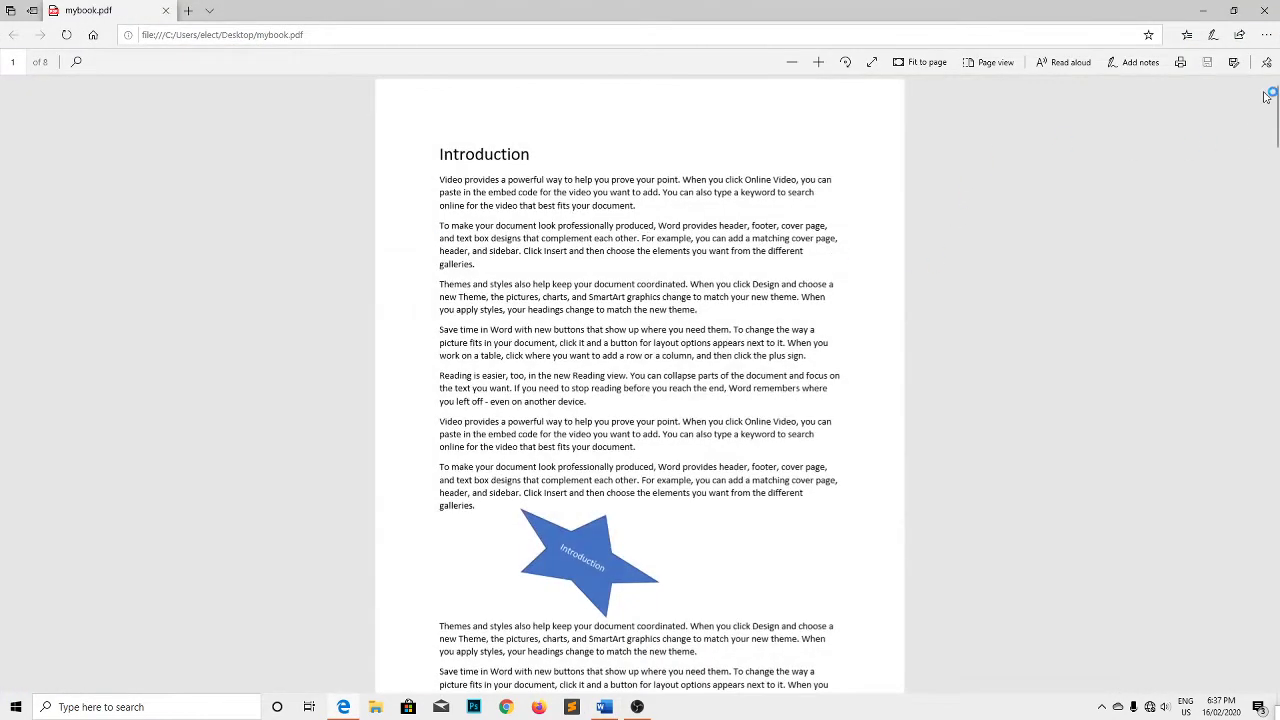
# Close the Edge PDF window and quit Word, choosing Don't Save
pyautogui.click(1266, 12)
pyautogui.click(1266, 12)
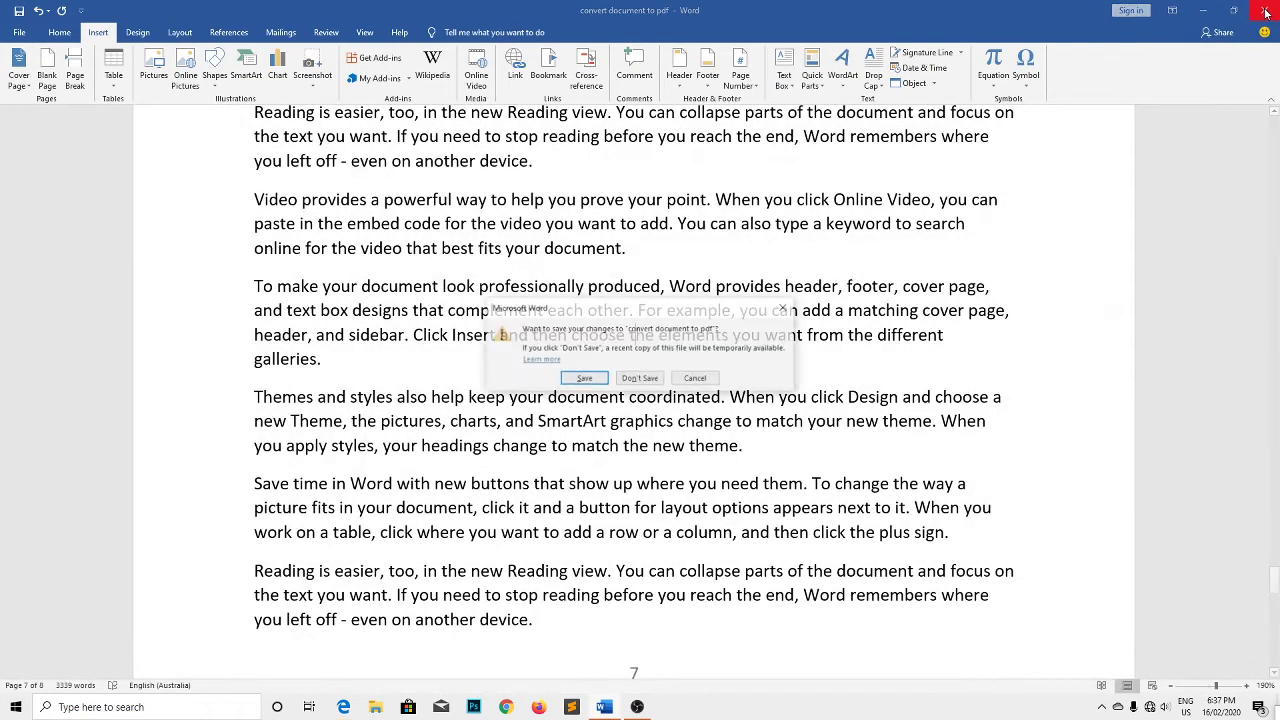
pyautogui.click(640, 379)
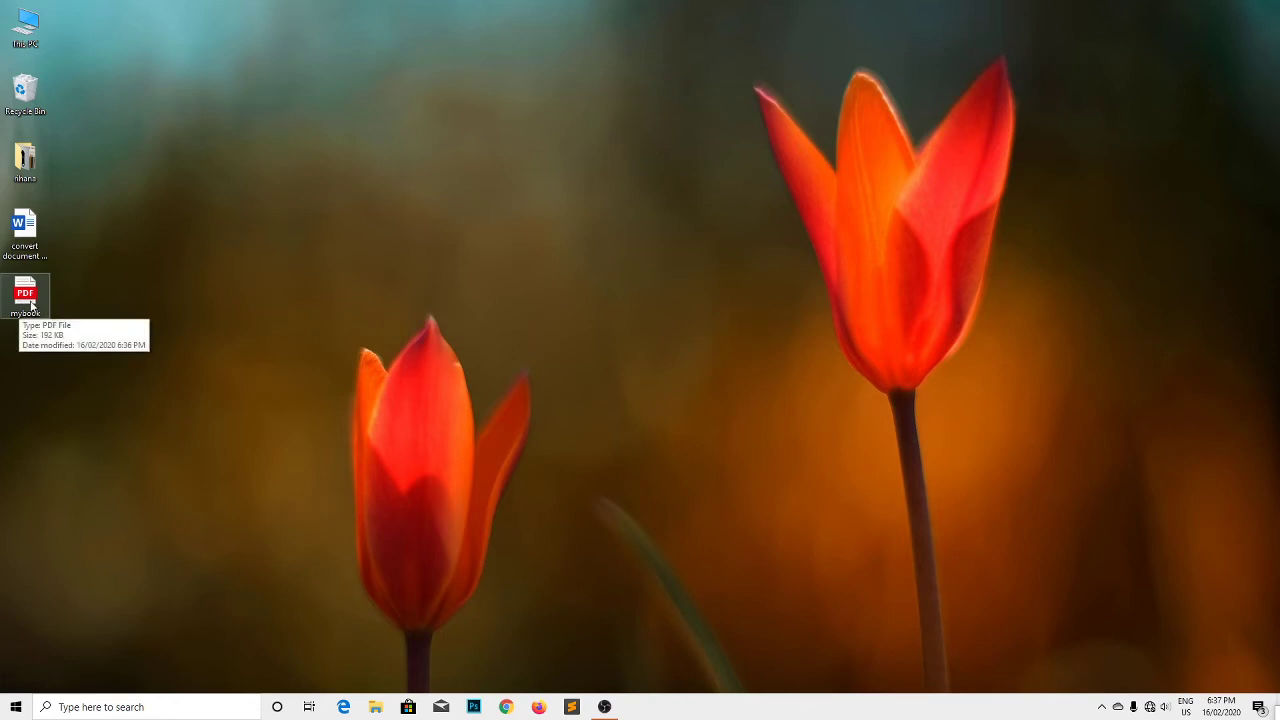
# Open mybook.pdf from the Desktop in Edge and scroll through to page 8
pyautogui.doubleClick(31, 301)
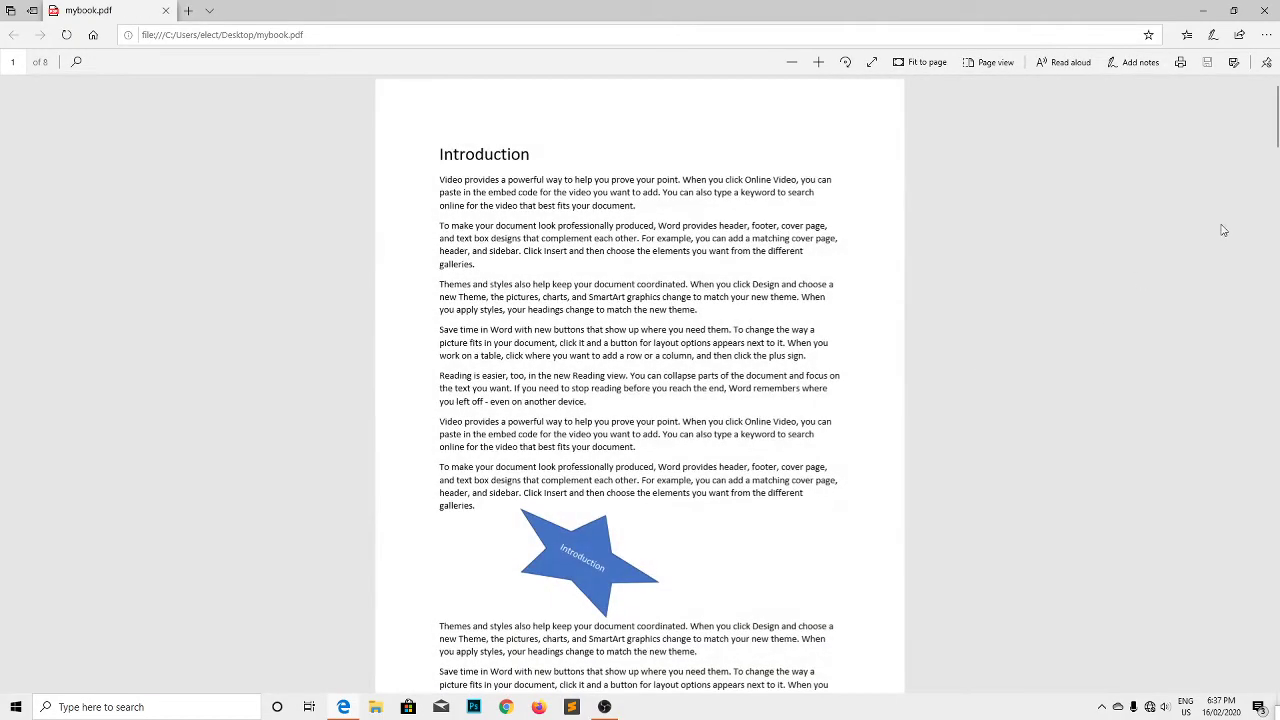
pyautogui.moveTo(1276, 123)
pyautogui.mouseDown()
pyautogui.moveTo(1276, 150)
pyautogui.moveTo(1276, 121)
pyautogui.mouseUp()
pyautogui.scroll(-3, 651, 297)
pyautogui.scroll(-10, 651, 297)
pyautogui.scroll(-10, 651, 297)
pyautogui.scroll(-10, 651, 297)
pyautogui.scroll(-10, 651, 297)
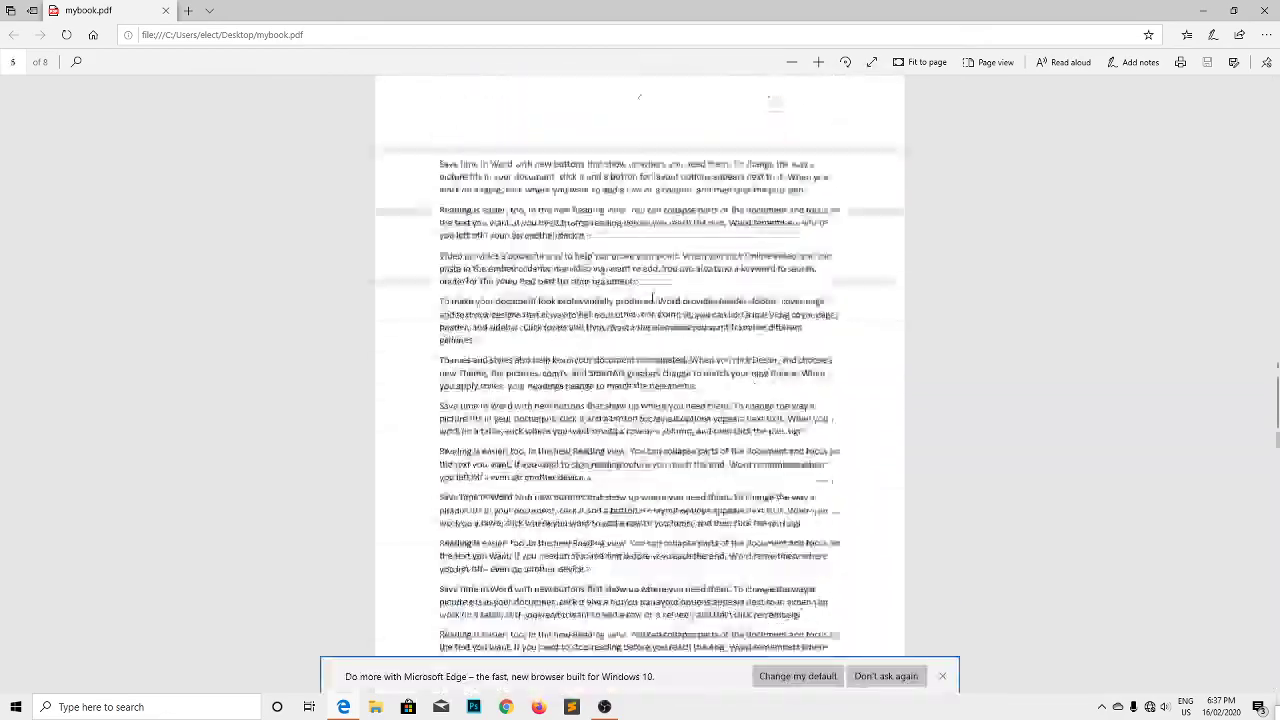
pyautogui.scroll(-10, 651, 297)
pyautogui.scroll(-10, 651, 297)
pyautogui.scroll(-10, 651, 297)
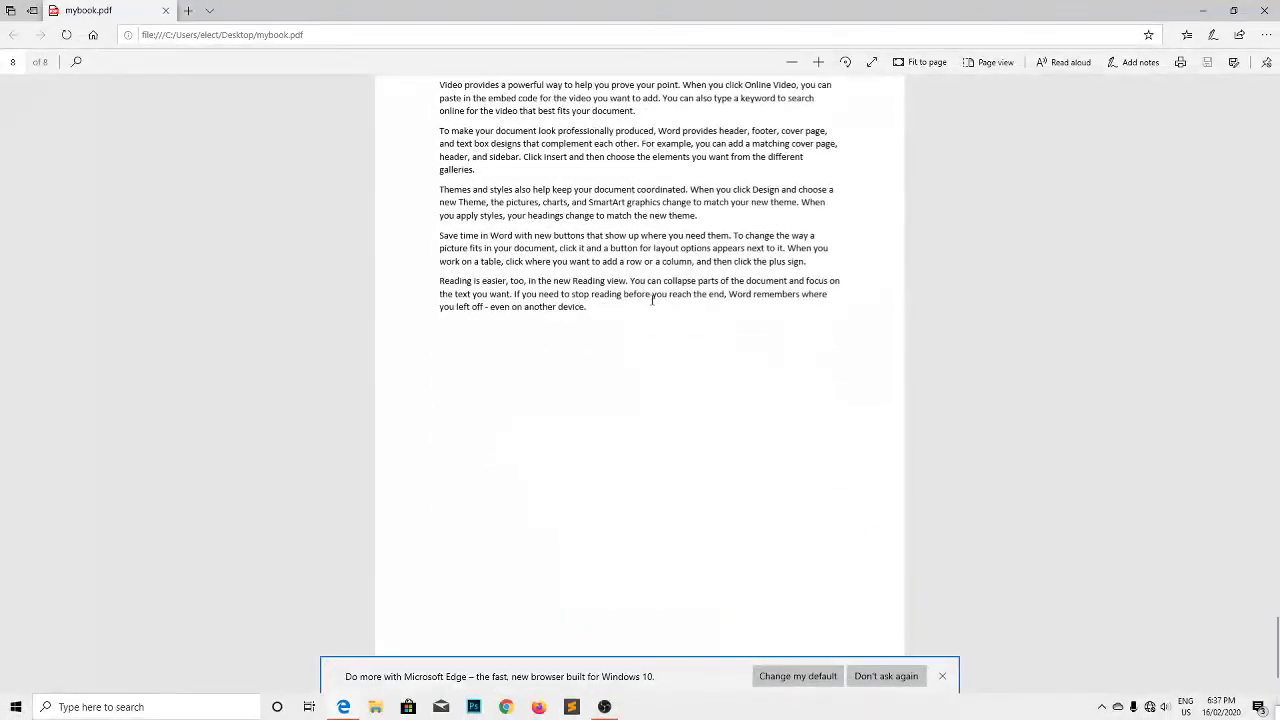